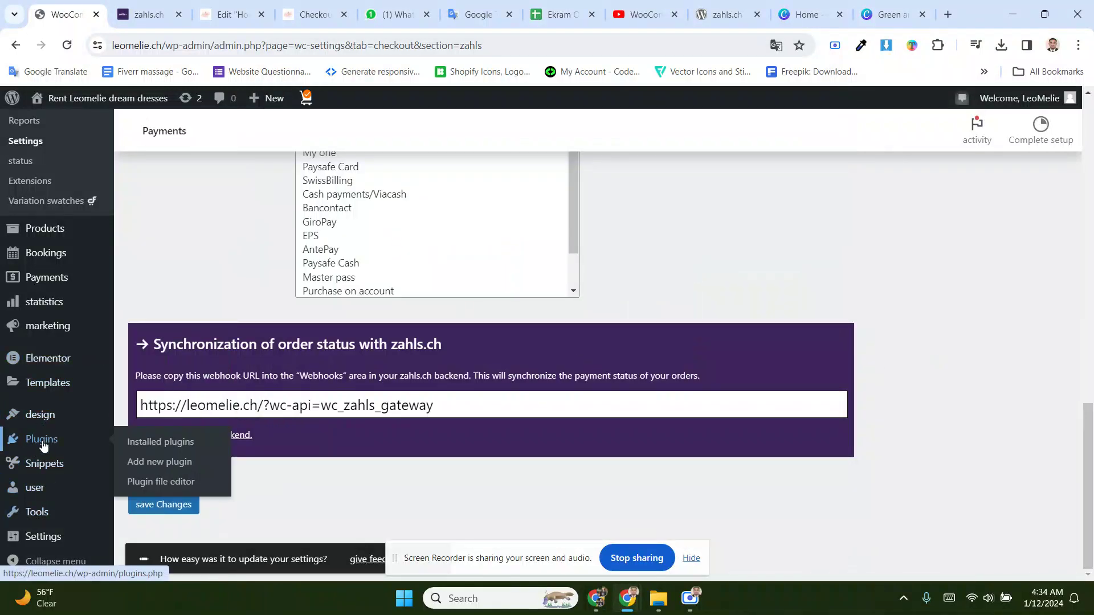
# Step: Go to the installed Plugins list, discarding the unsaved zahls.ch payment settings
pyautogui.click(42, 446)
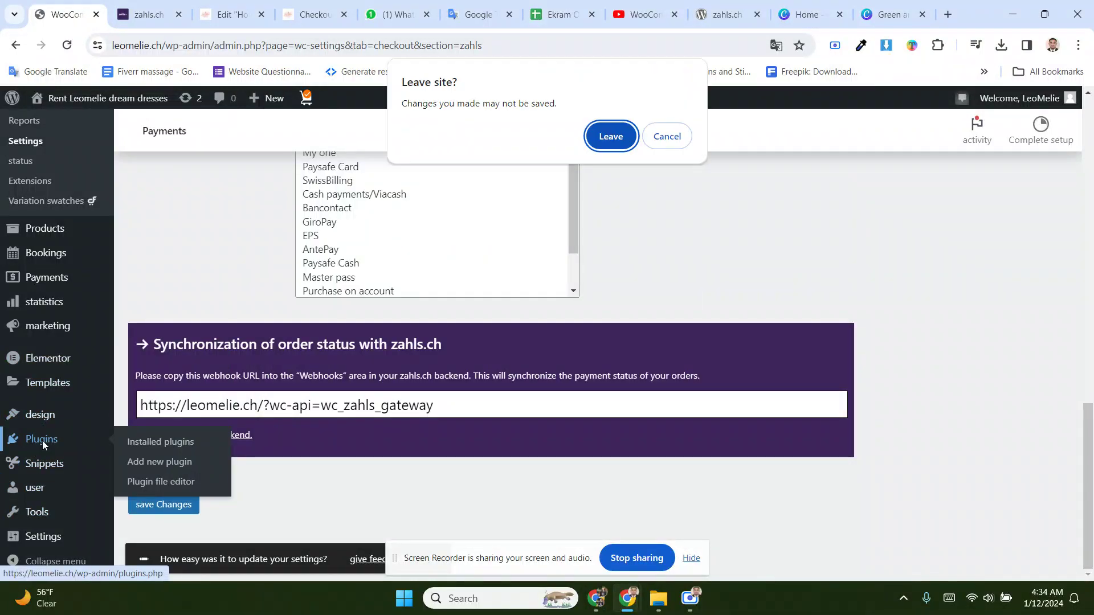
pyautogui.click(612, 138)
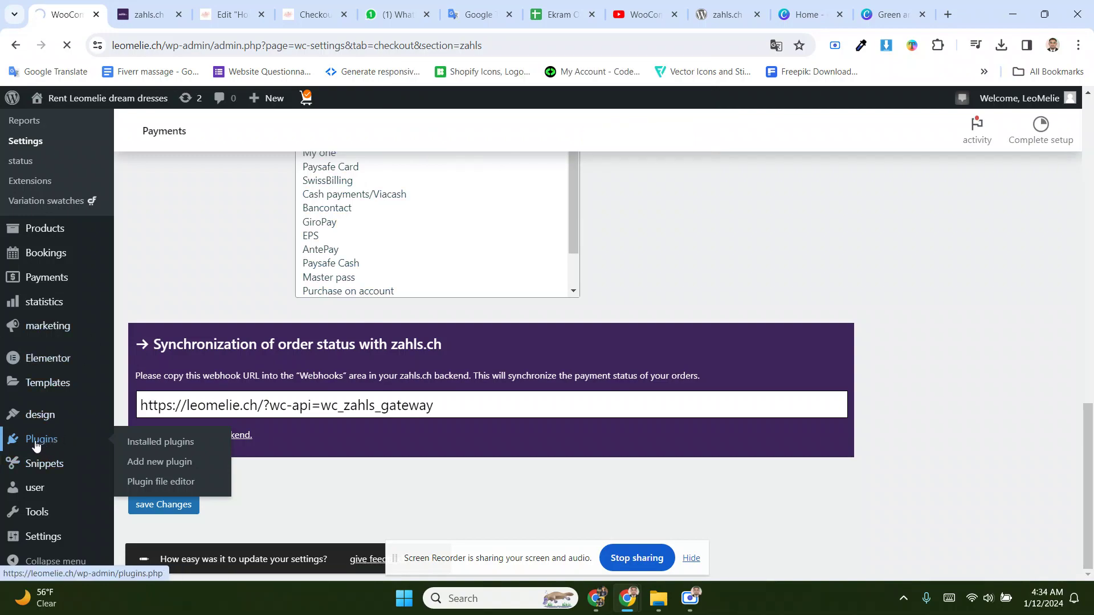
pyautogui.scroll(-12, 215, 378)
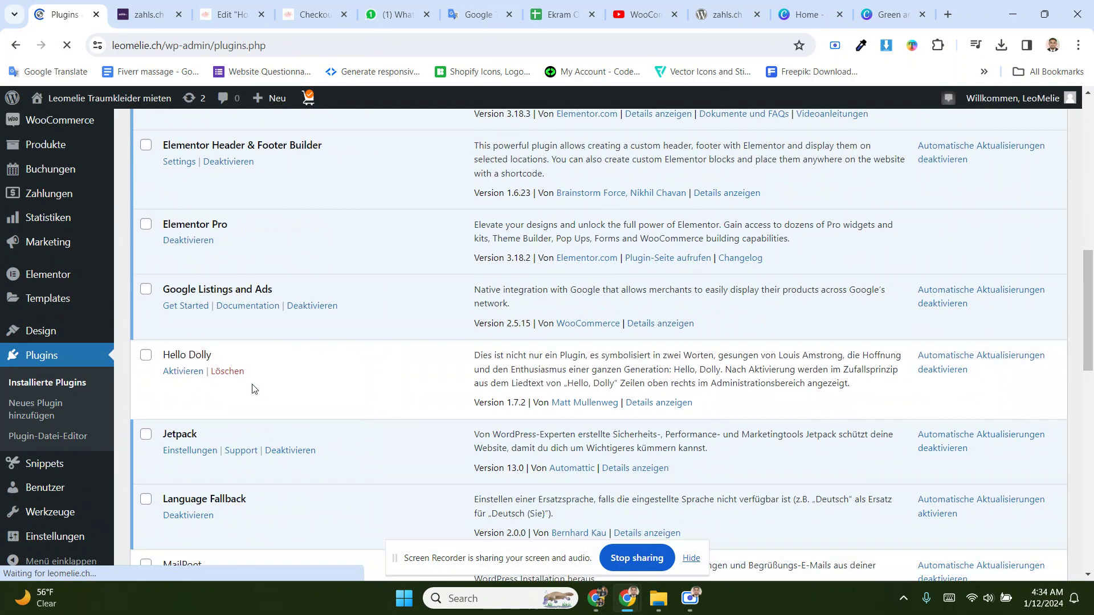
pyautogui.scroll(-7, 253, 388)
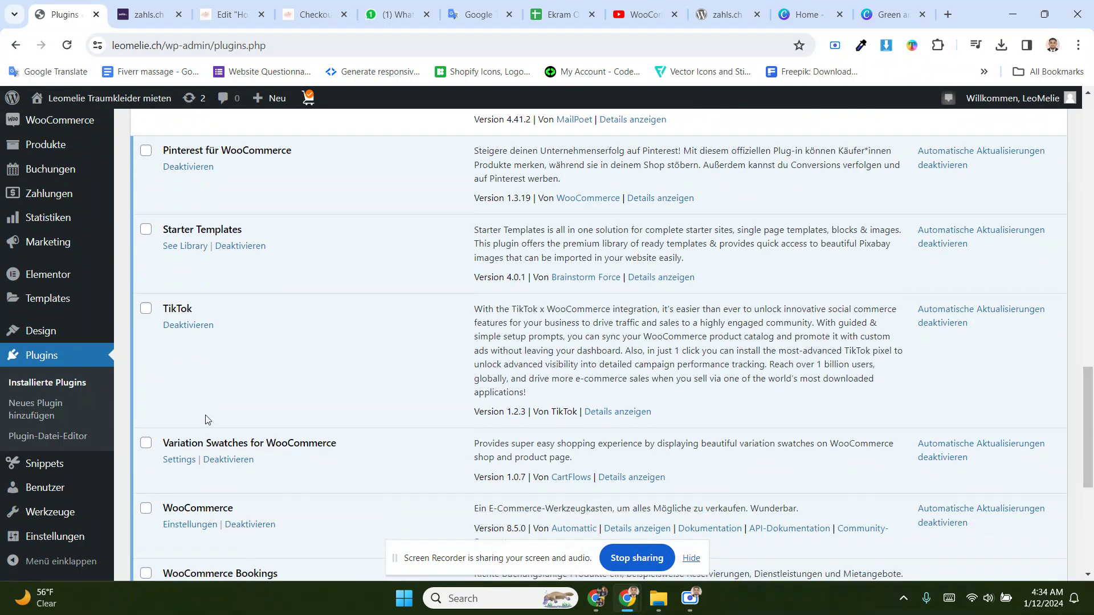
pyautogui.scroll(-5, 206, 420)
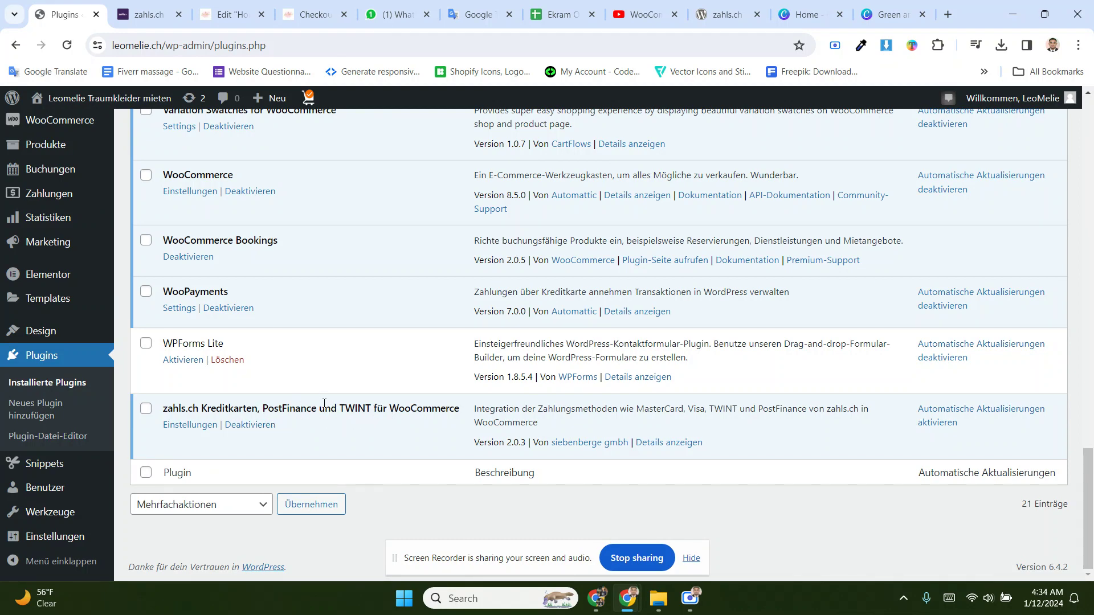
pyautogui.click(150, 14)
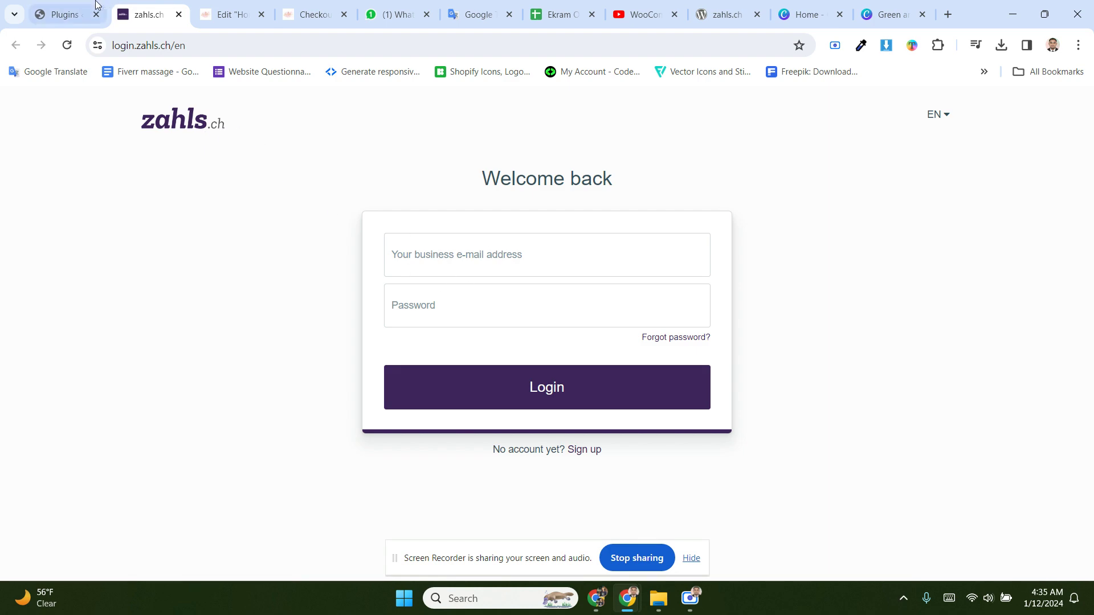
pyautogui.click(88, 16)
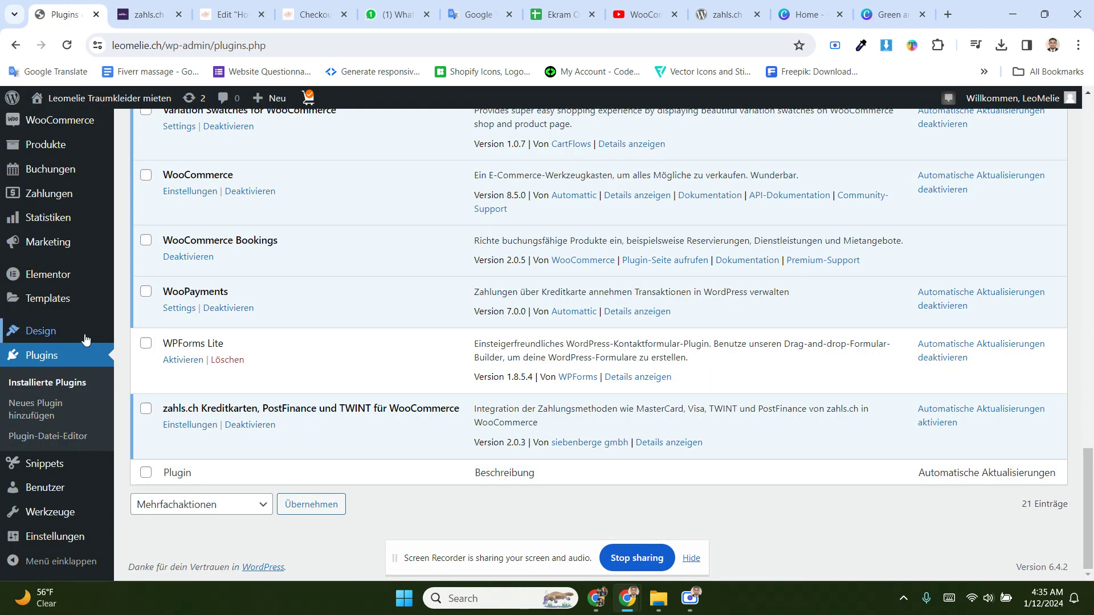
pyautogui.scroll(4, 74, 340)
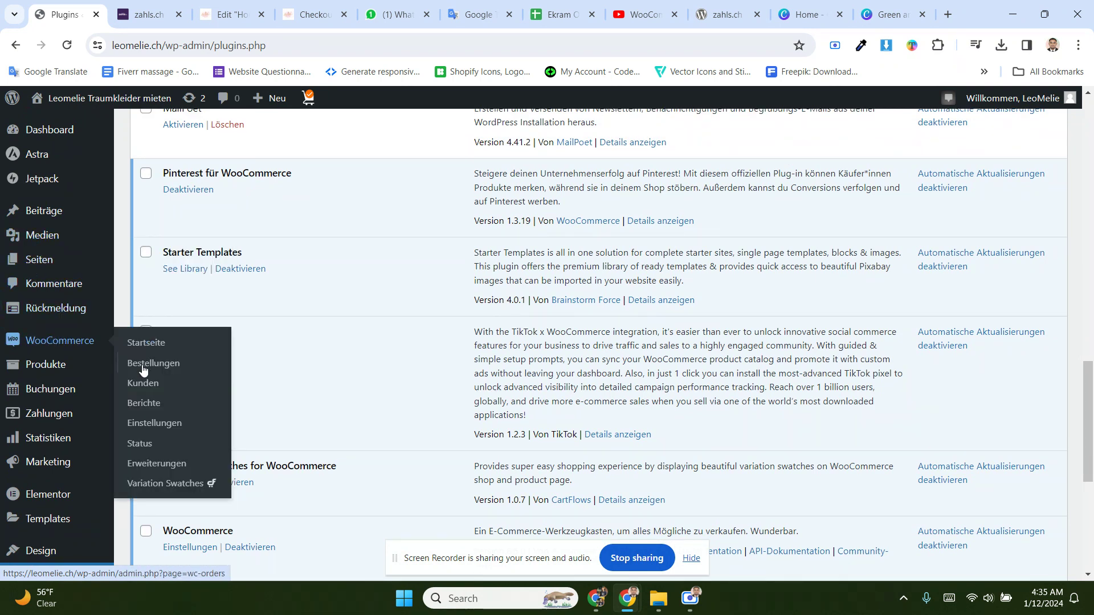
# Step: Open the Zahlungen tab in WooCommerce Einstellungen and find the enabled zahls.ch Credit cards / TWINT row
pyautogui.click(140, 421)
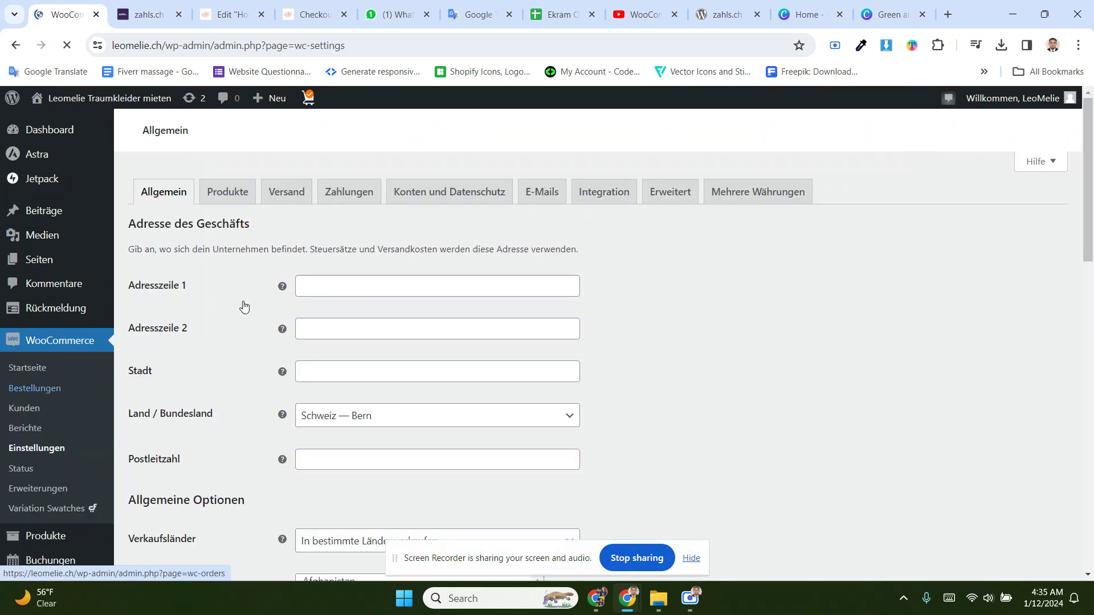
pyautogui.click(350, 199)
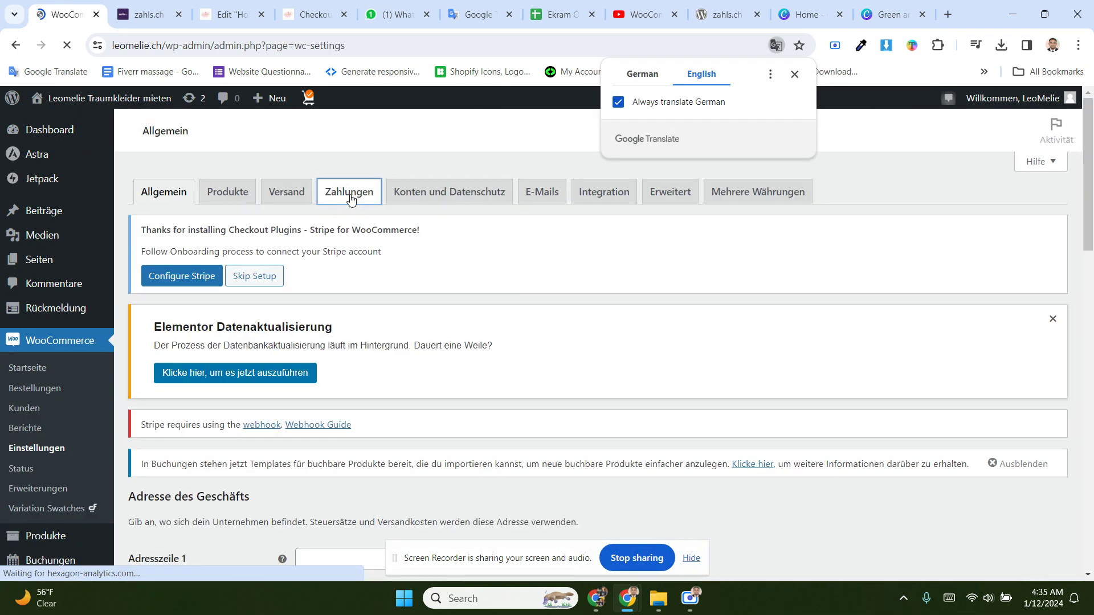
pyautogui.scroll(-5, 414, 366)
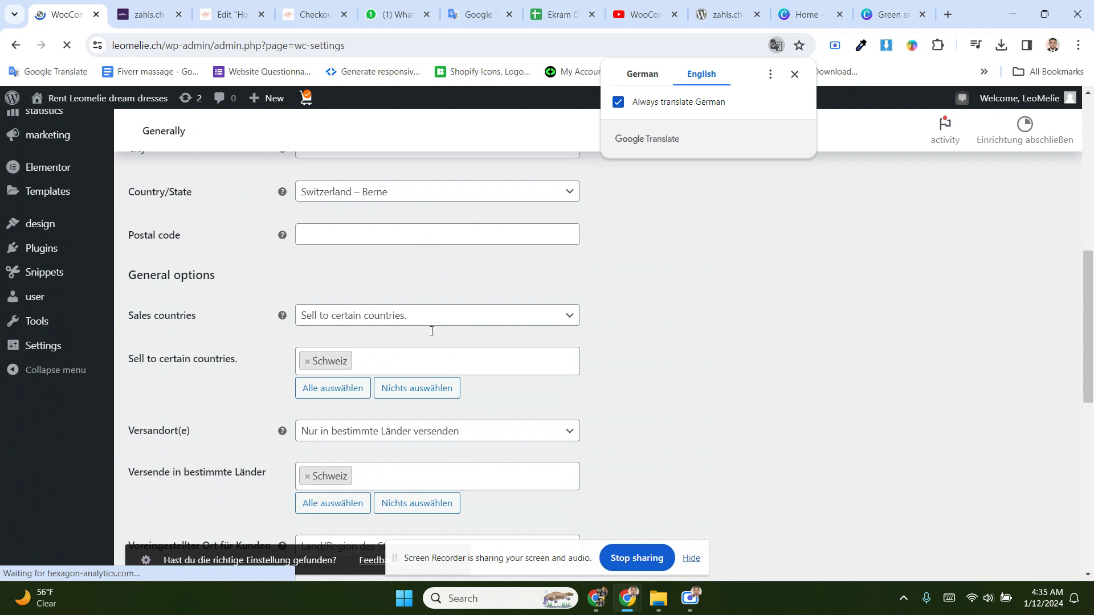
pyautogui.scroll(-10, 415, 384)
pyautogui.scroll(5, 411, 384)
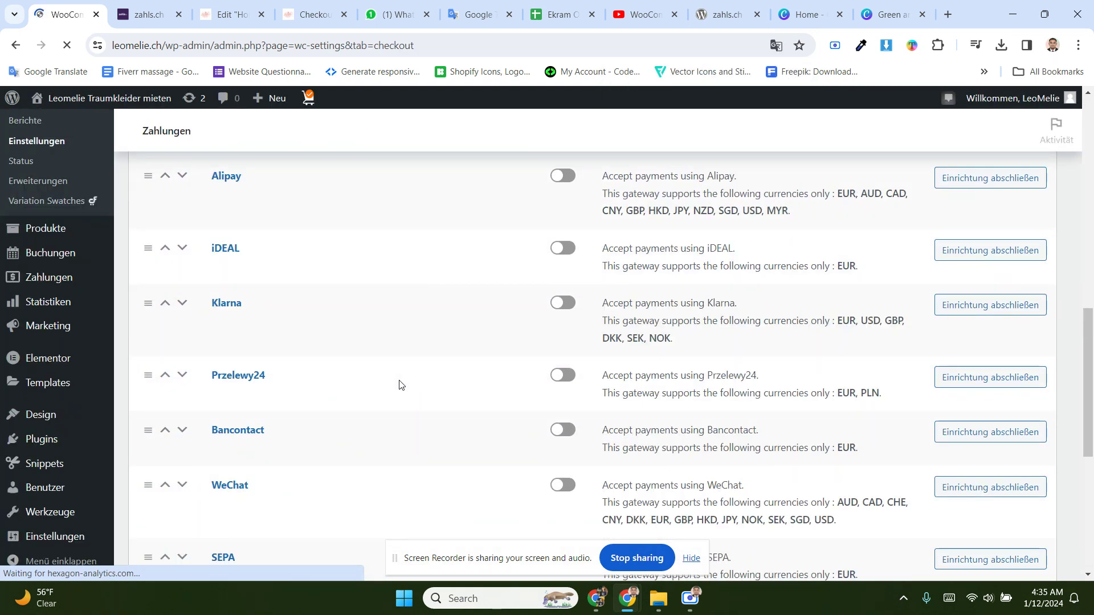
pyautogui.scroll(-2, 370, 376)
pyautogui.scroll(-4, 335, 372)
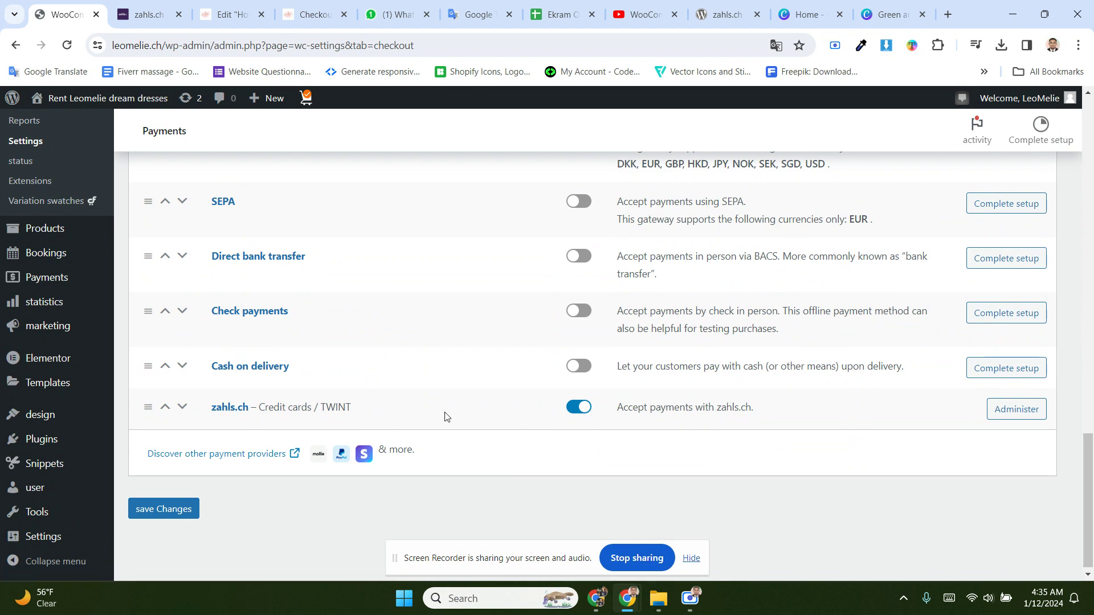
# Step: Open the zahls.ch Kreditkarten / TWINT gateway settings and scroll past the Logos list to the backend link
pyautogui.click(1010, 413)
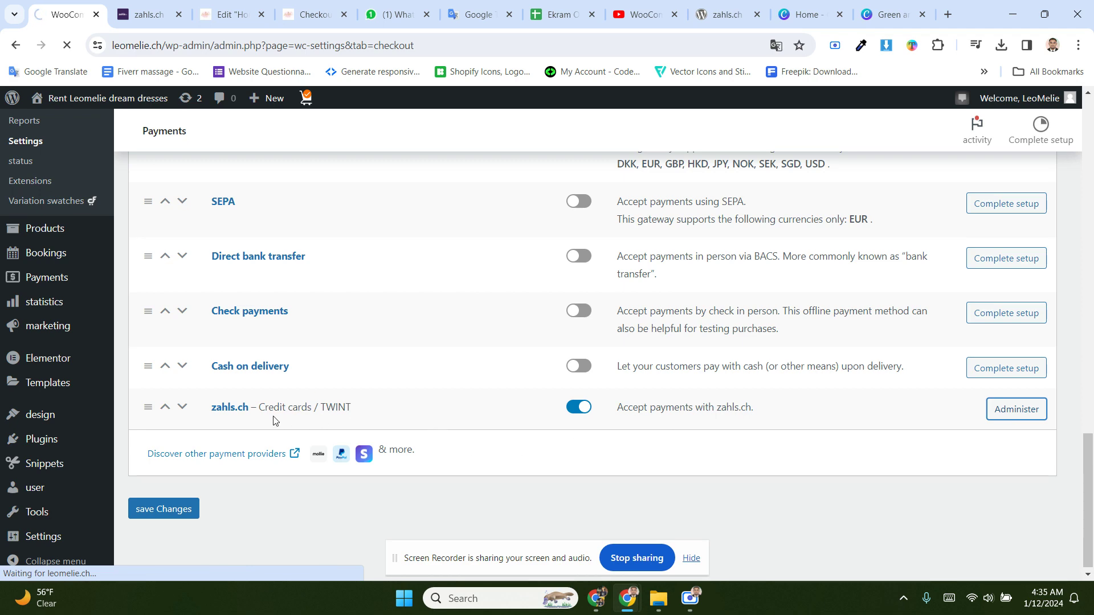
pyautogui.scroll(-3, 296, 371)
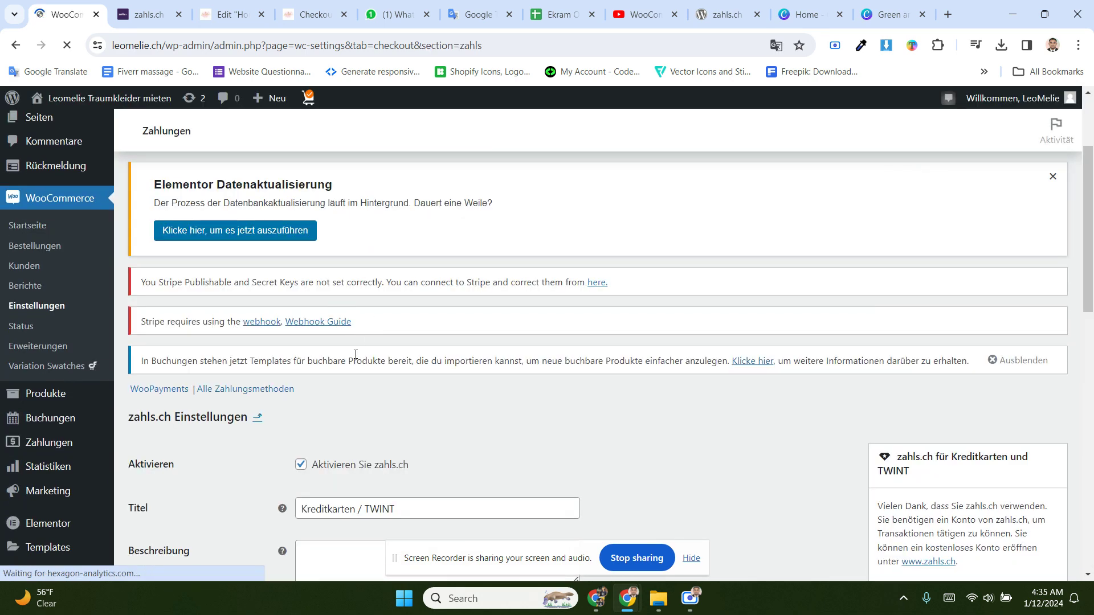
pyautogui.scroll(-3, 355, 354)
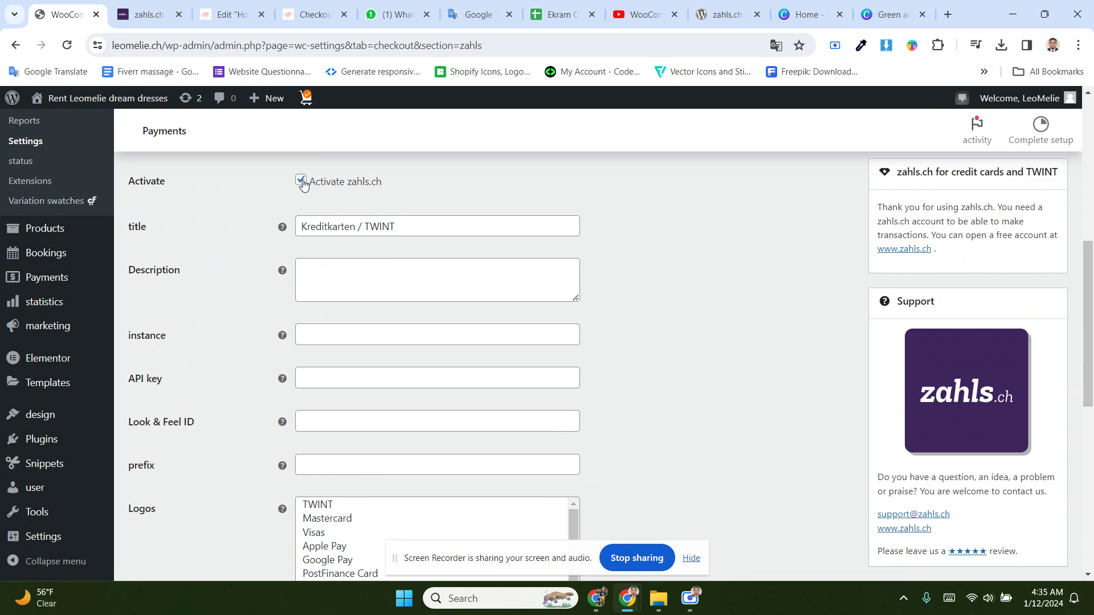
pyautogui.scroll(-3, 350, 223)
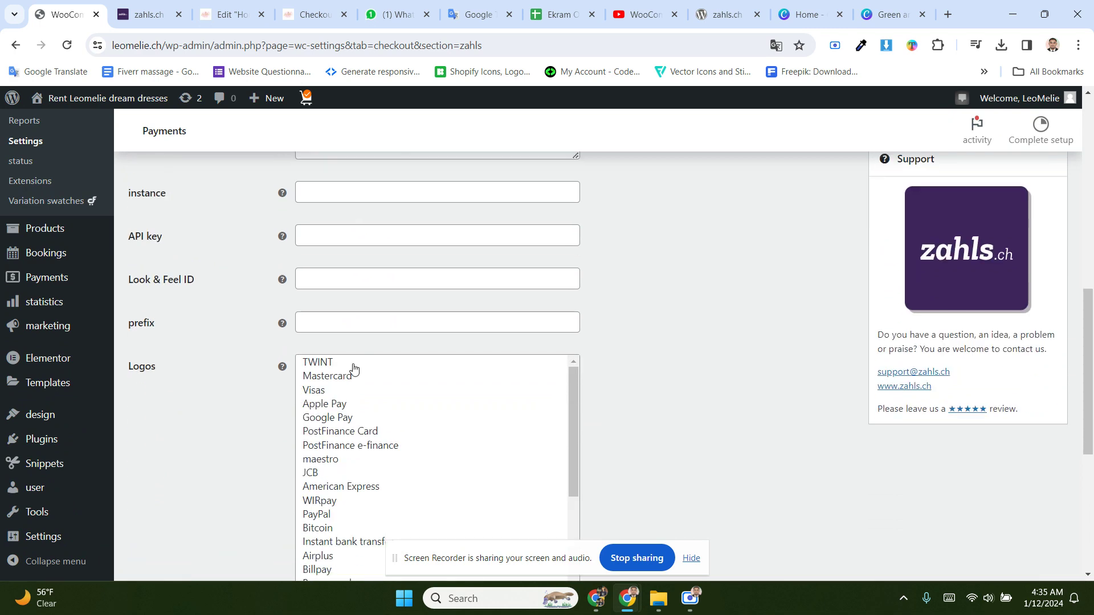
pyautogui.scroll(3, 332, 336)
pyautogui.scroll(-3, 318, 253)
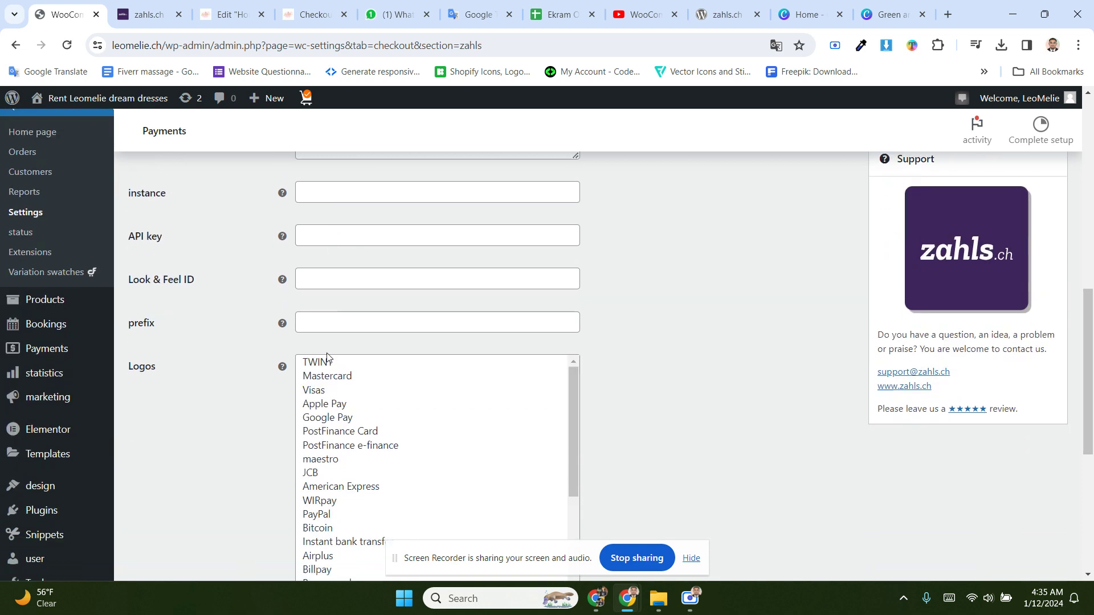
pyautogui.scroll(3, 323, 353)
pyautogui.scroll(-1, 323, 353)
pyautogui.scroll(-5, 225, 376)
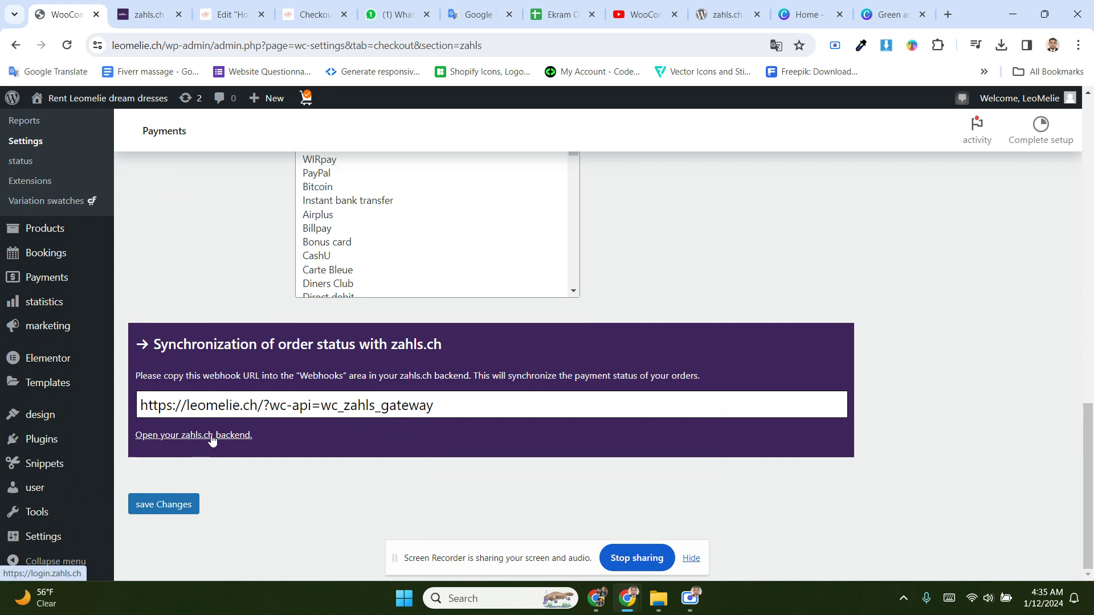
# Step: Open the zahls.ch backend login in a new tab and go to its 'Create your account' sign-up page
pyautogui.click(208, 437)
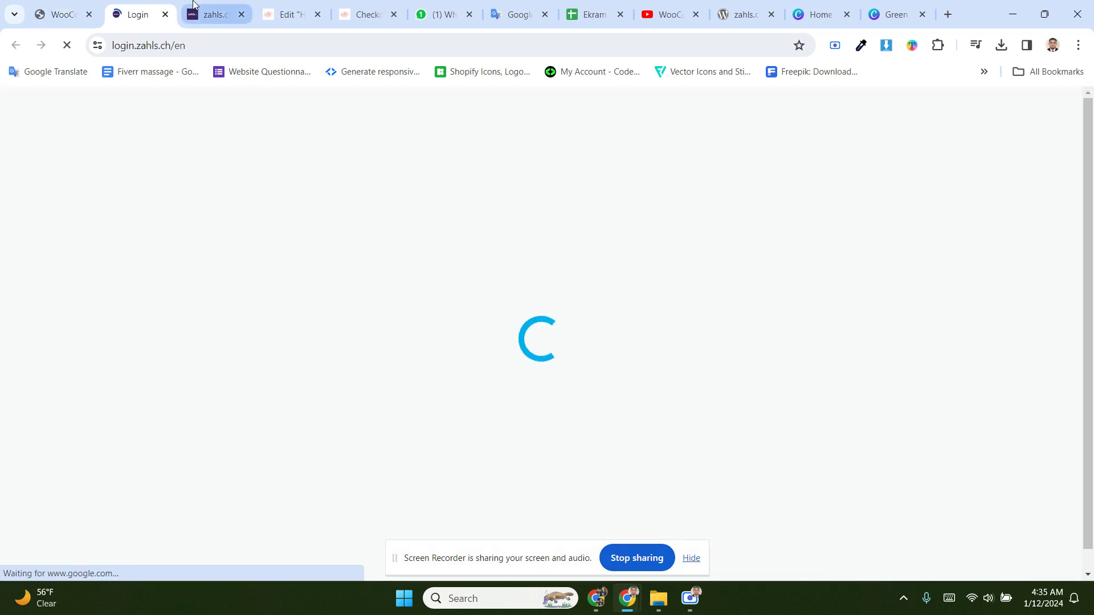
pyautogui.click(72, 6)
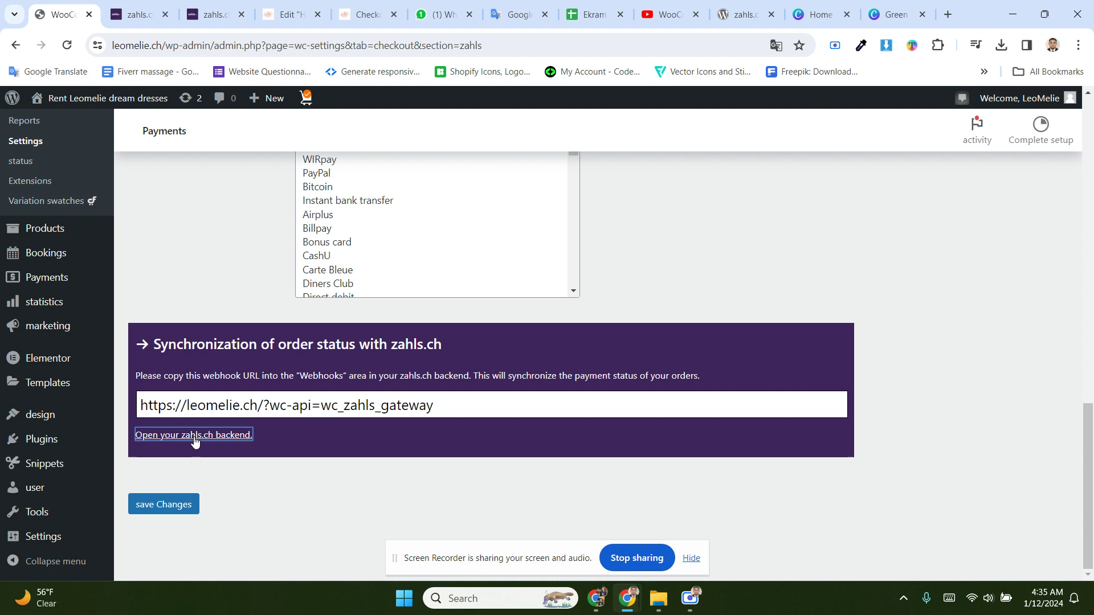
pyautogui.click(153, 5)
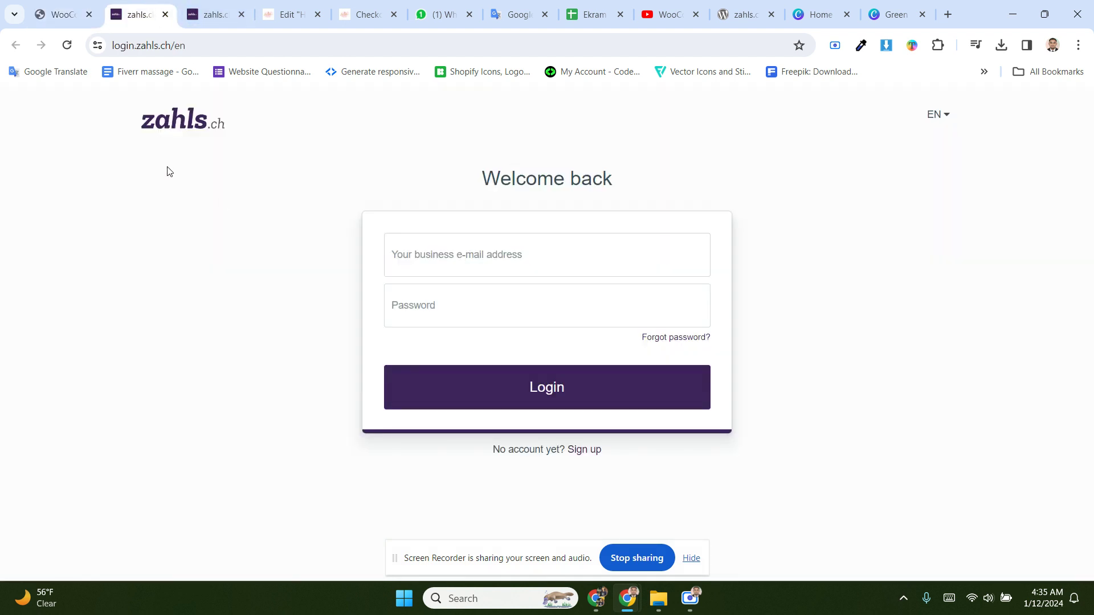
pyautogui.click(428, 239)
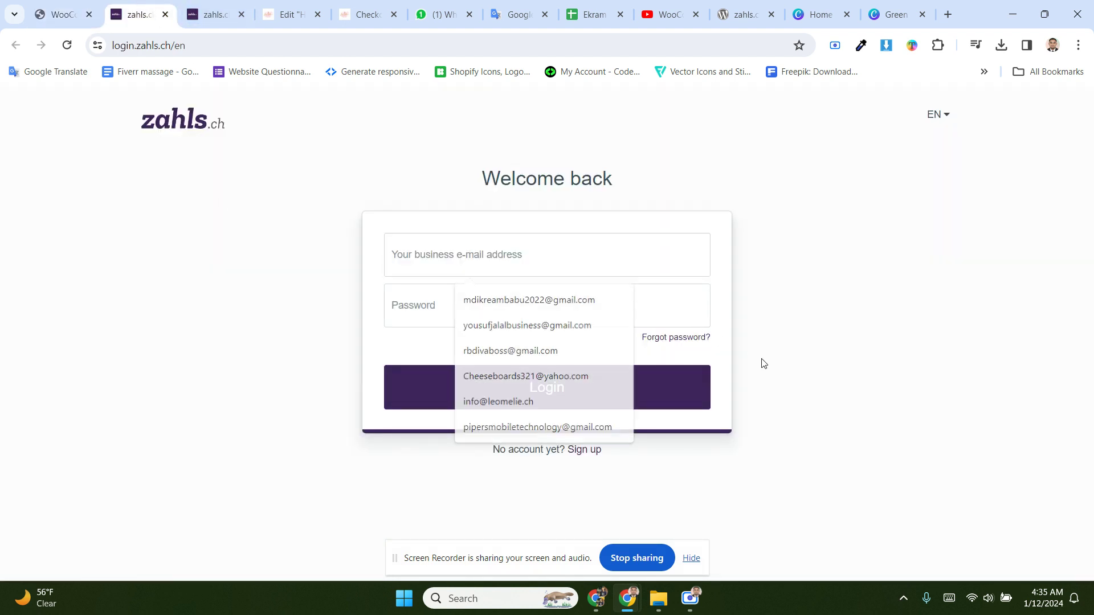
pyautogui.click(586, 427)
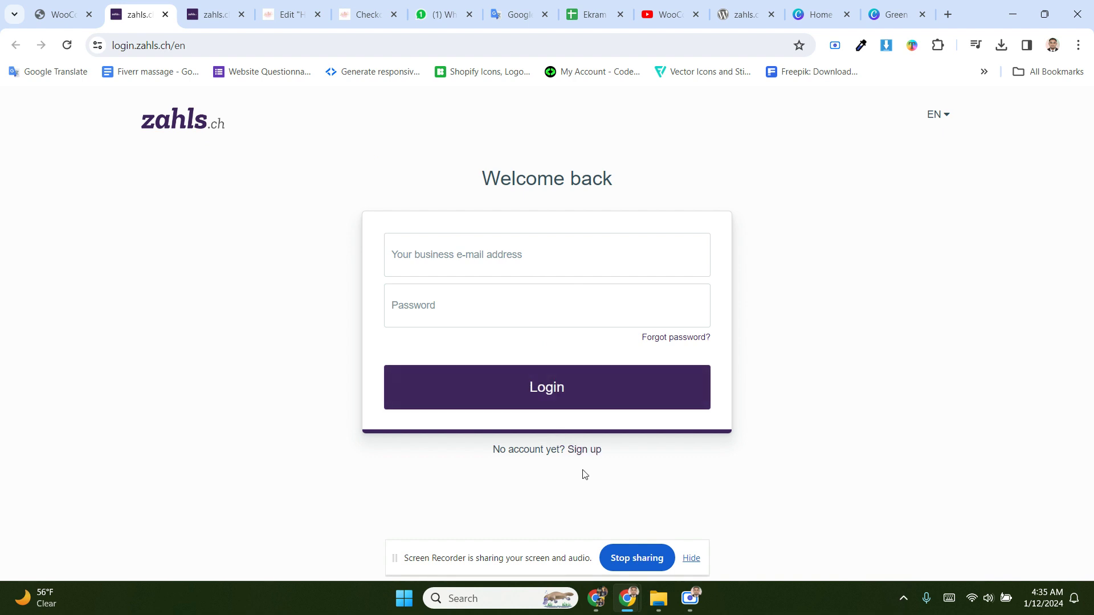
pyautogui.click(585, 456)
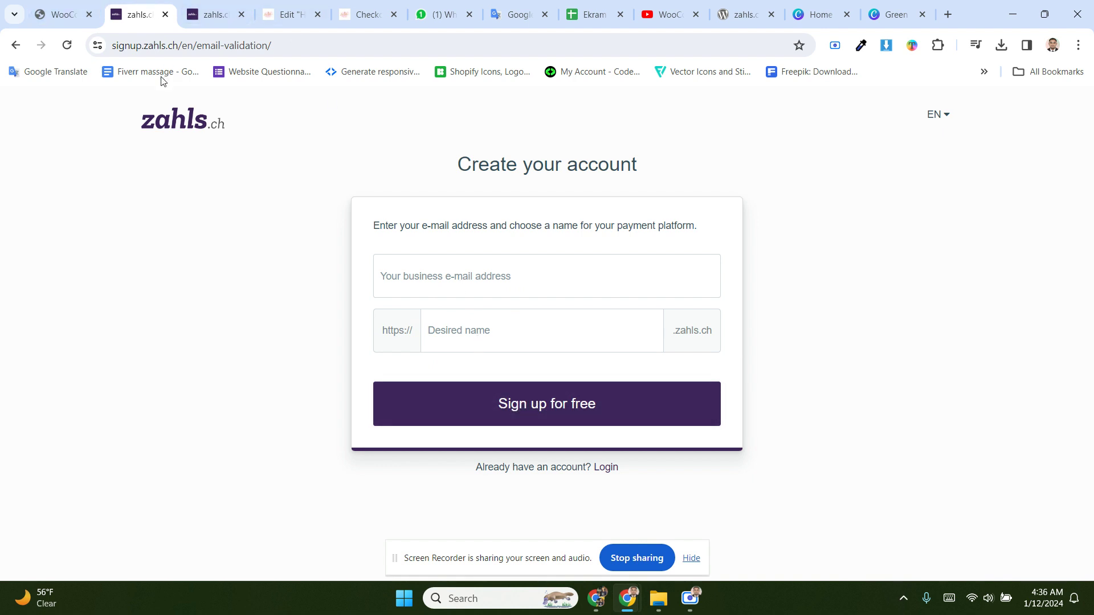
# Step: Return to the zahls.ch gateway settings and step through the empty instance, API key, Look & Feel ID and prefix fields
pyautogui.click(64, 11)
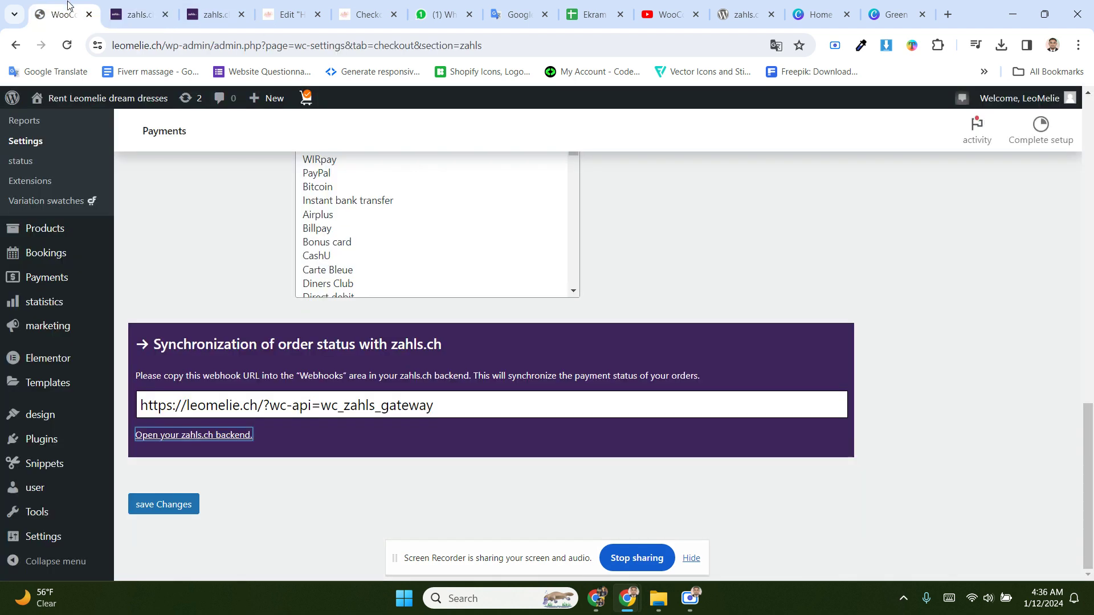
pyautogui.scroll(10, 399, 334)
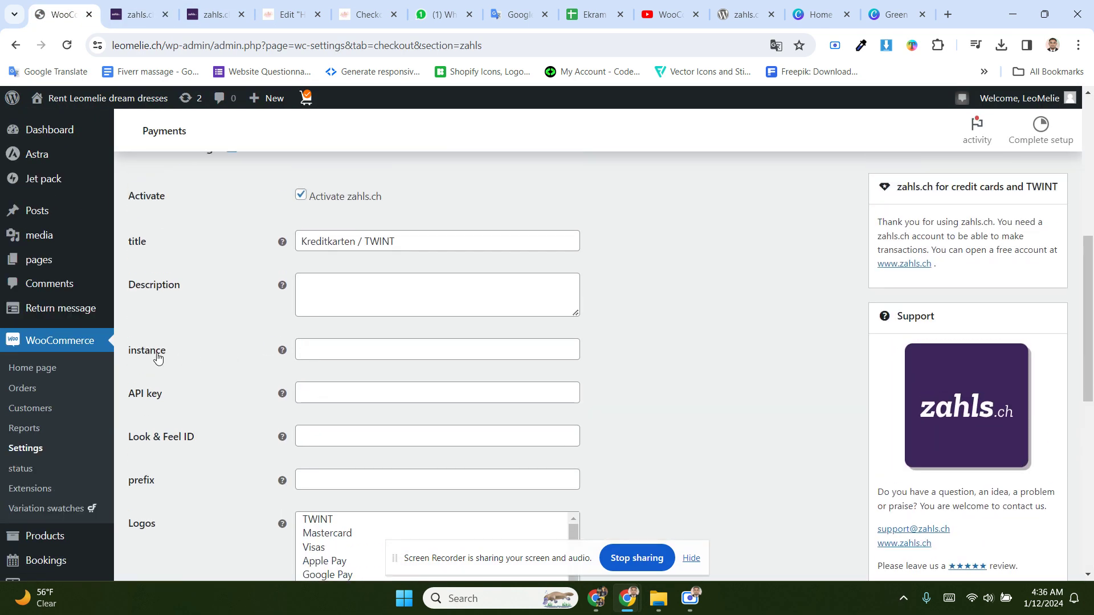
pyautogui.click(315, 349)
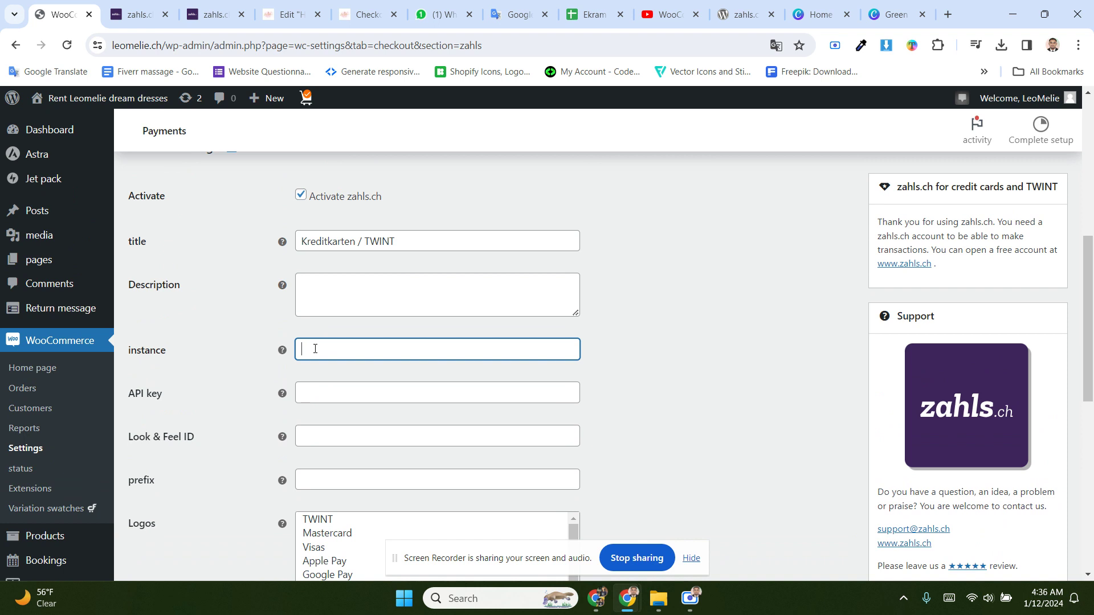
pyautogui.click(325, 392)
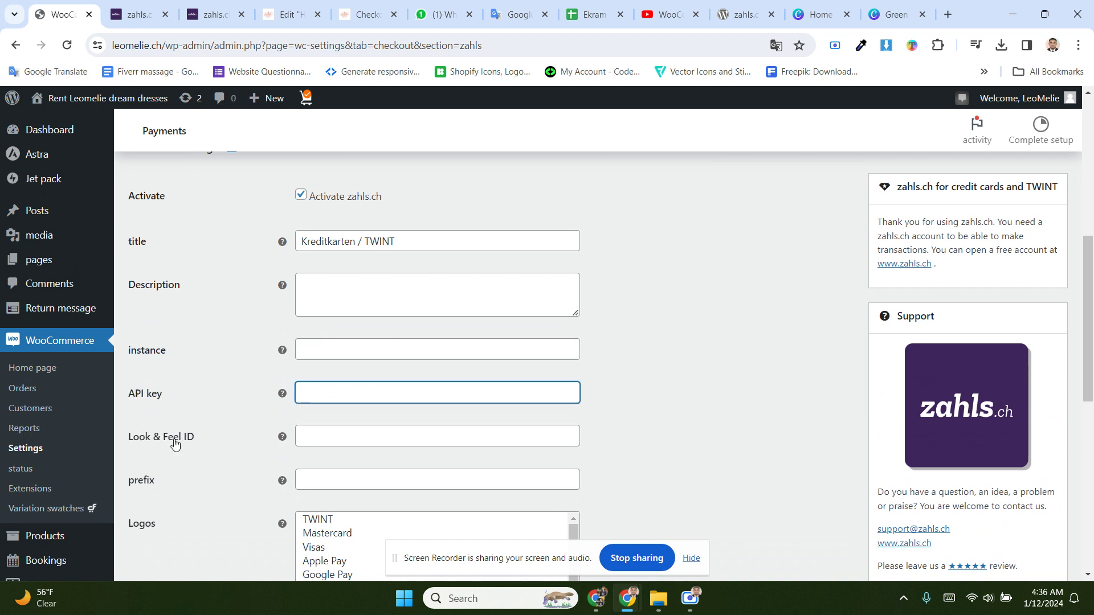
pyautogui.click(329, 436)
pyautogui.scroll(-1, 192, 447)
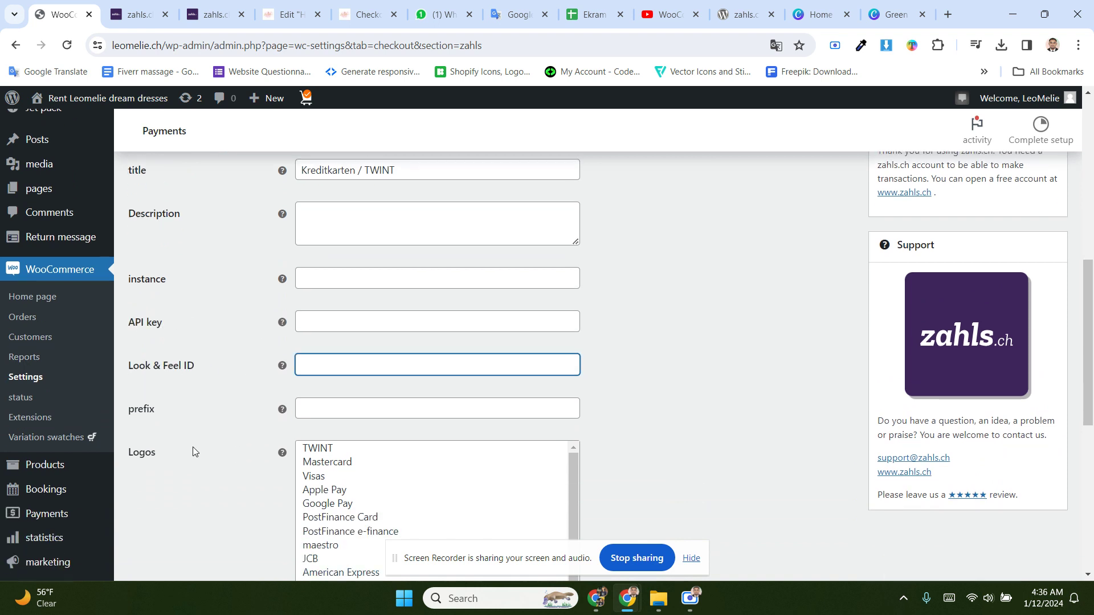
pyautogui.click(352, 404)
pyautogui.scroll(1, 361, 355)
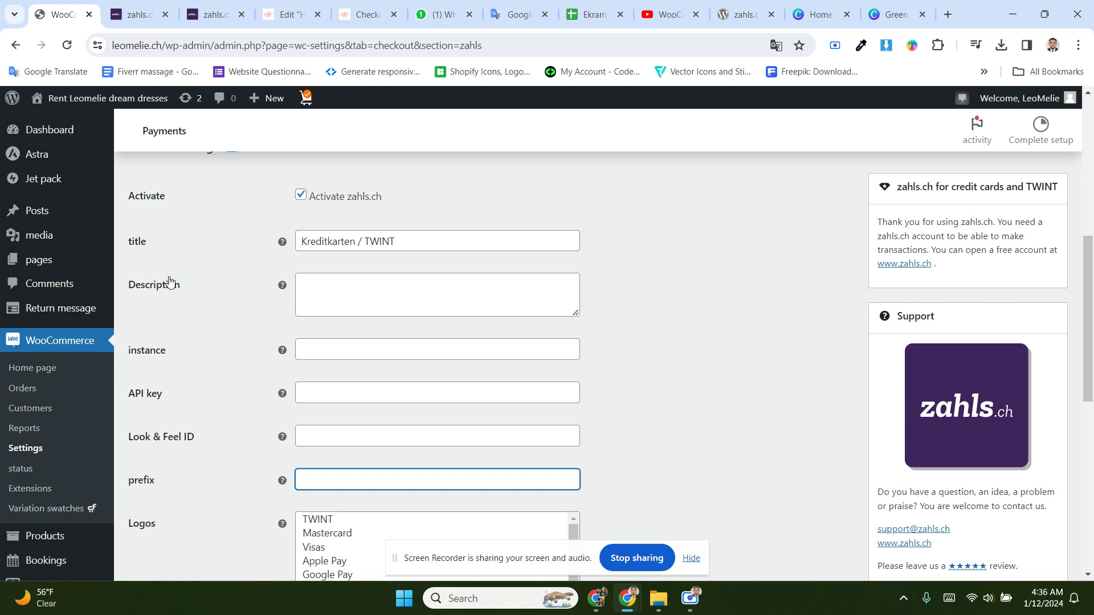
pyautogui.scroll(2, 387, 296)
pyautogui.scroll(-4, 410, 292)
pyautogui.scroll(-5, 365, 319)
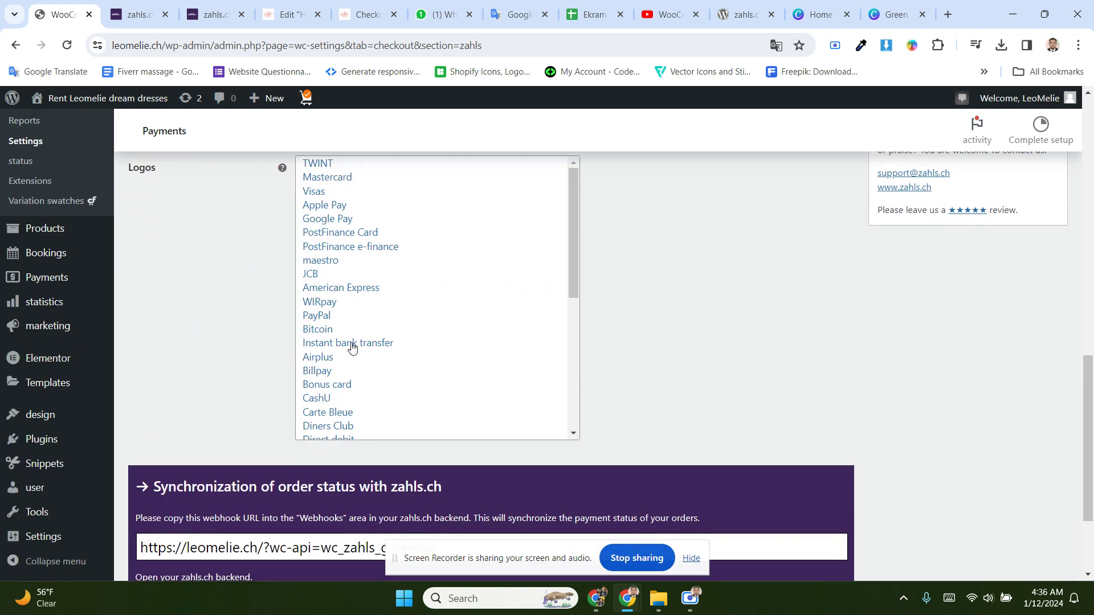
pyautogui.scroll(6, 373, 334)
pyautogui.scroll(-2, 382, 389)
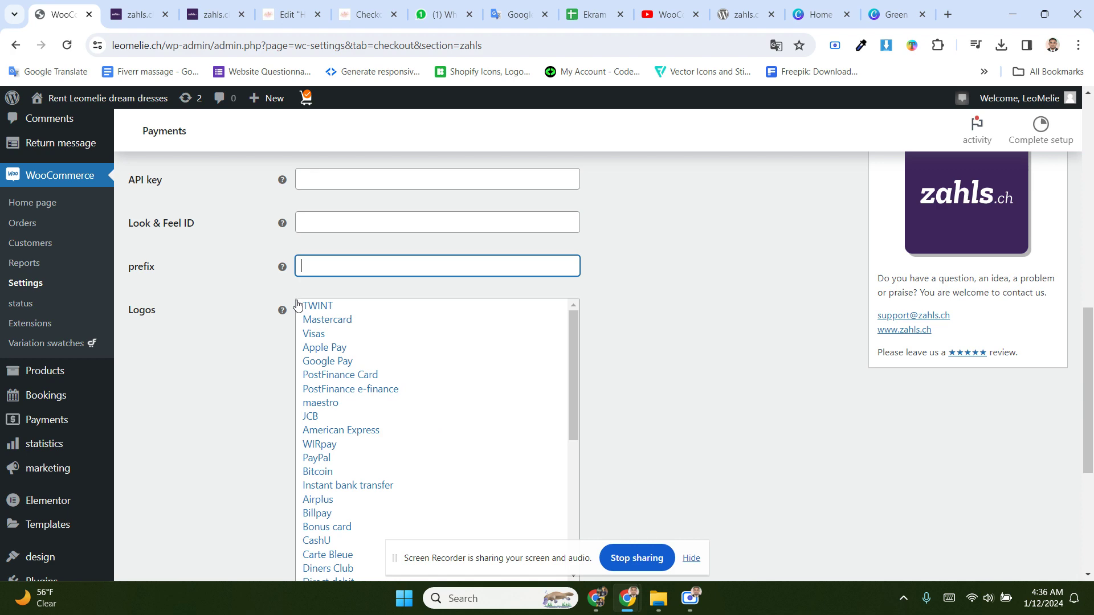
# Step: Drag-select several entries in the Logos list, then clear the selection and choose TWINT
pyautogui.moveTo(297, 305); pyautogui.dragTo(429, 318)
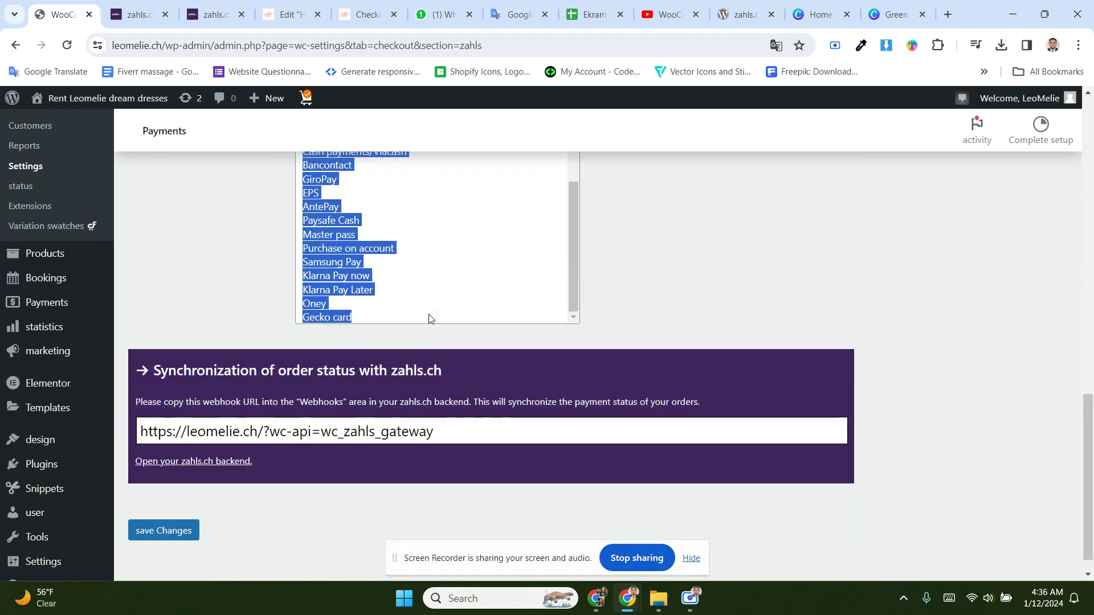
pyautogui.scroll(10, 429, 319)
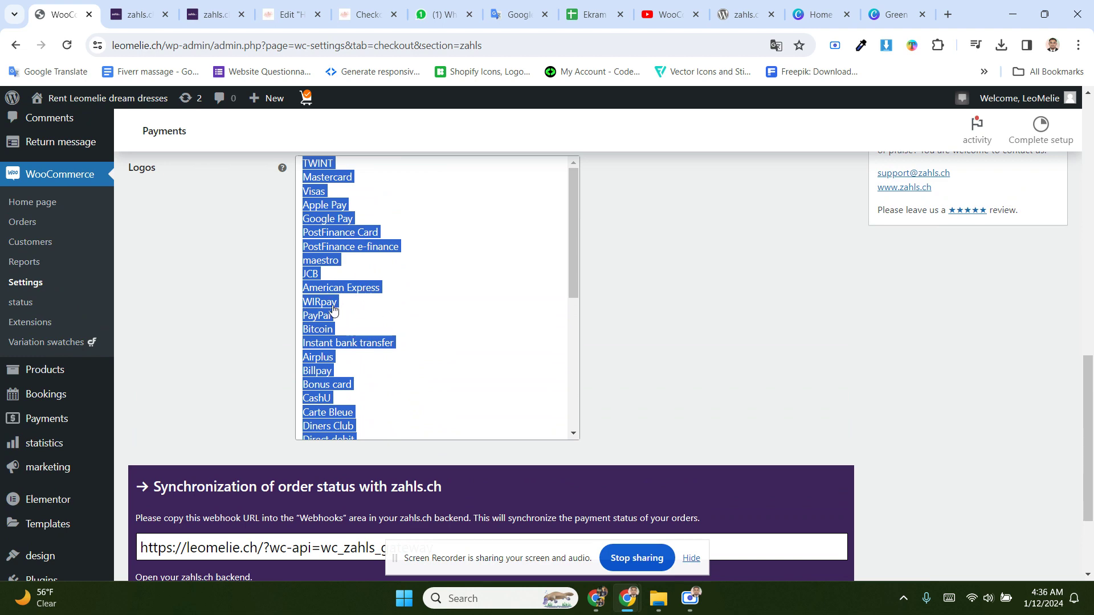
pyautogui.scroll(-5, 367, 318)
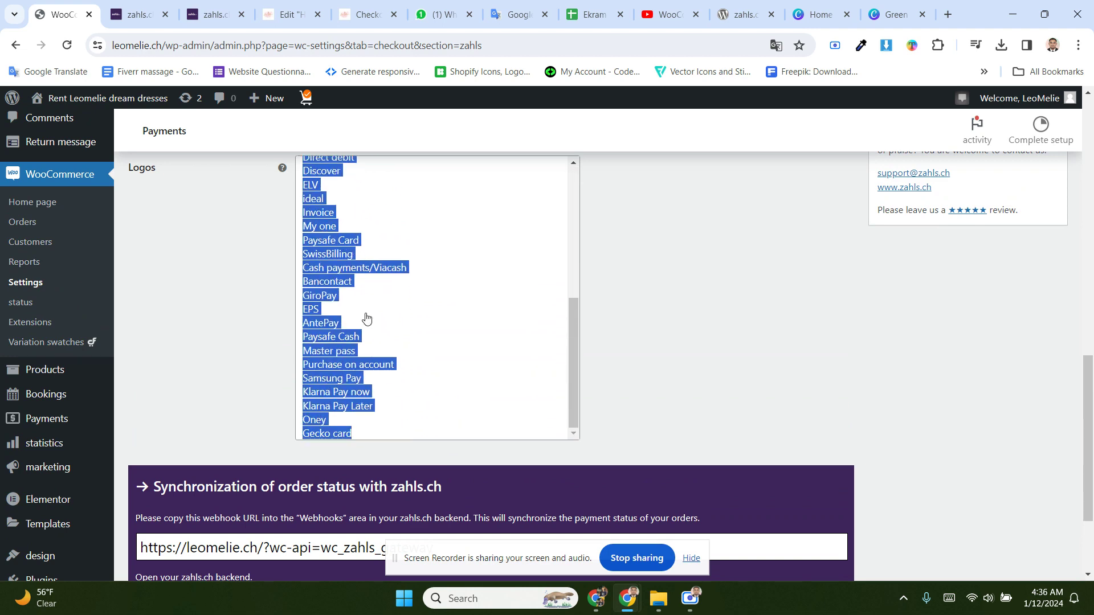
pyautogui.scroll(-2, 366, 318)
pyautogui.scroll(10, 391, 350)
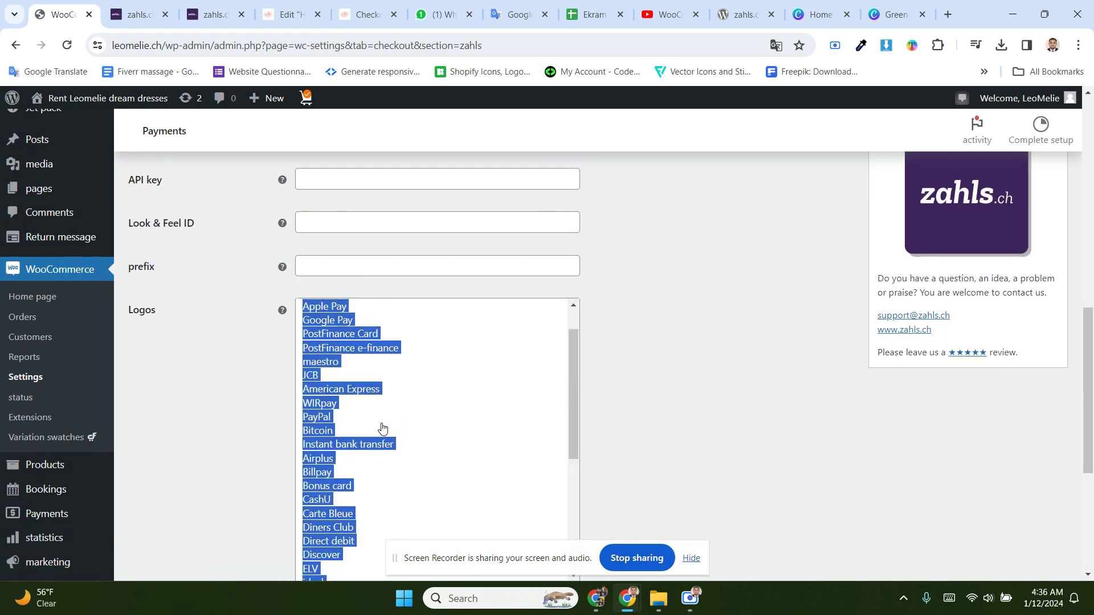
pyautogui.scroll(1, 382, 427)
pyautogui.click(228, 371)
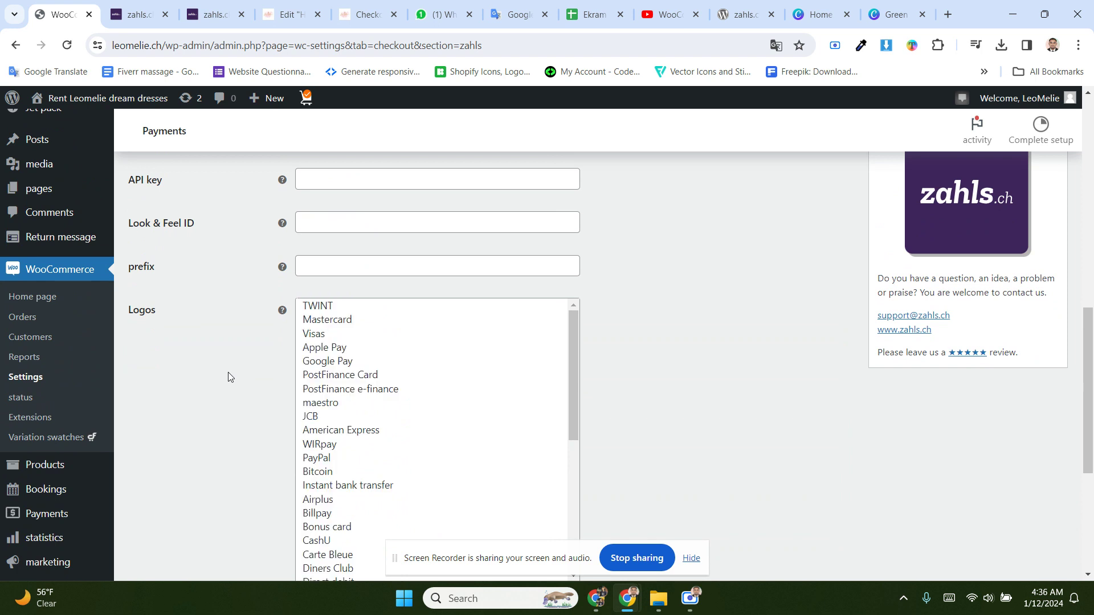
pyautogui.click(318, 311)
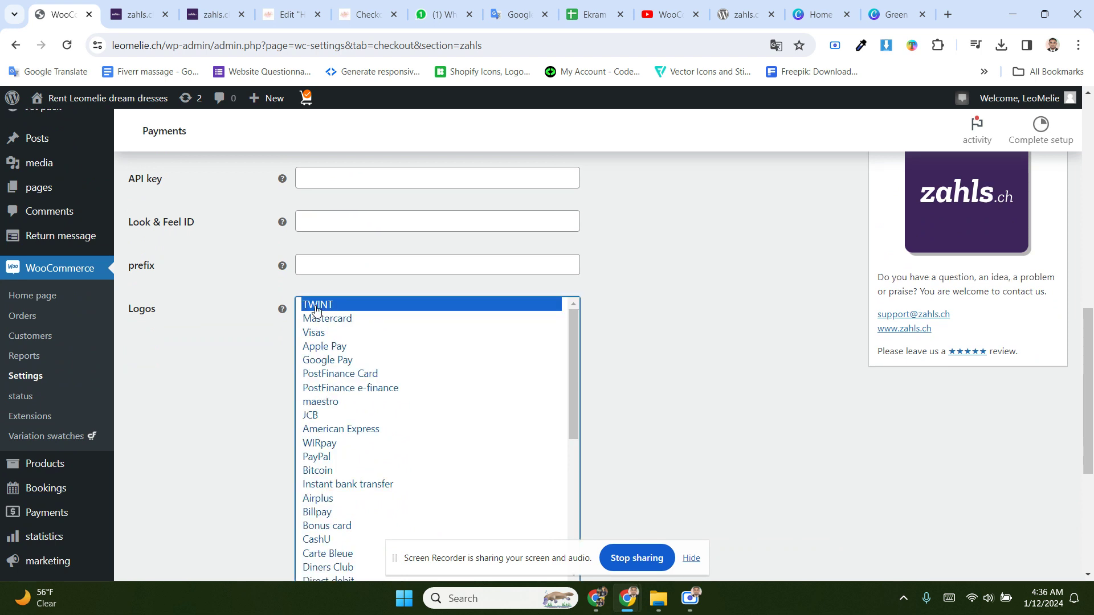
# Step: Try logo ranges through PostFinance e-finance, maestro and JCB, ending with TWINT as the only logo
pyautogui.moveTo(317, 310); pyautogui.dragTo(332, 392)
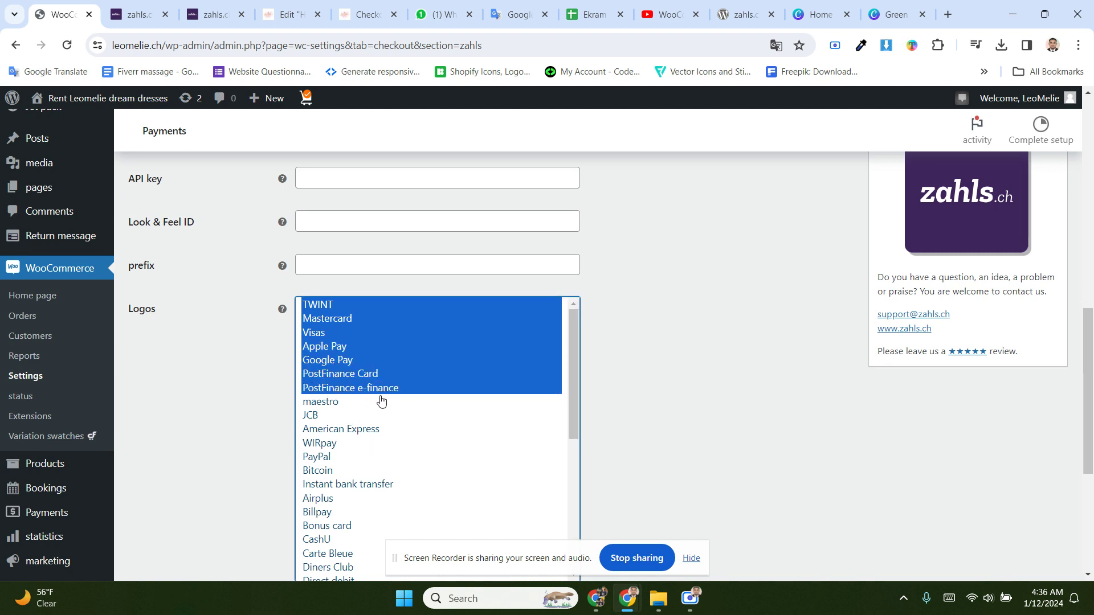
pyautogui.scroll(-2, 395, 430)
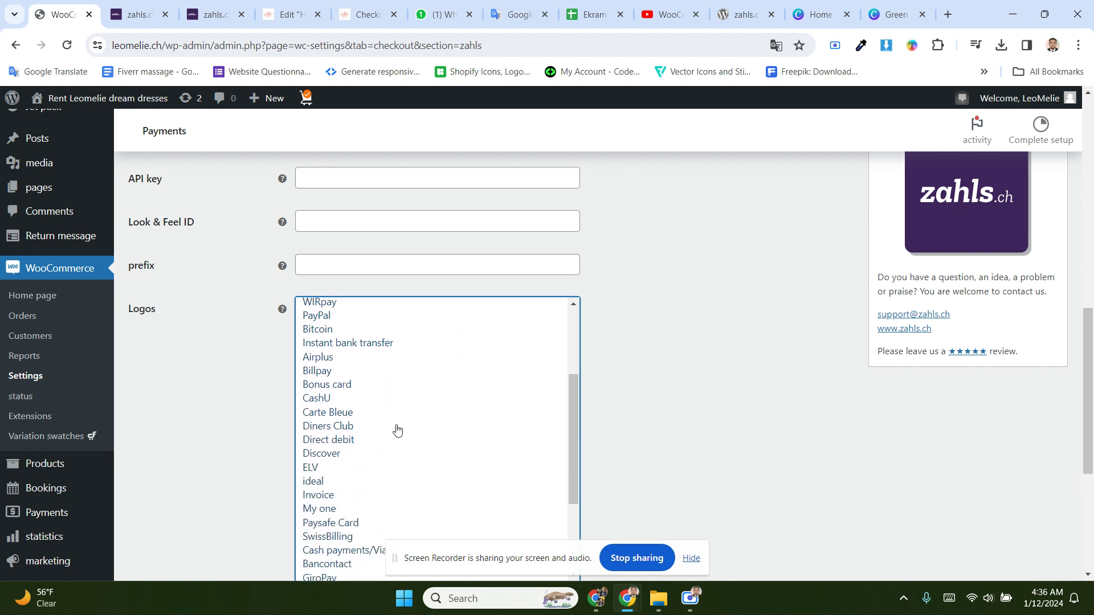
pyautogui.scroll(2, 395, 430)
pyautogui.keyDown('ctrl'); pyautogui.click(329, 405); pyautogui.keyUp('ctrl')
pyautogui.click(323, 415)
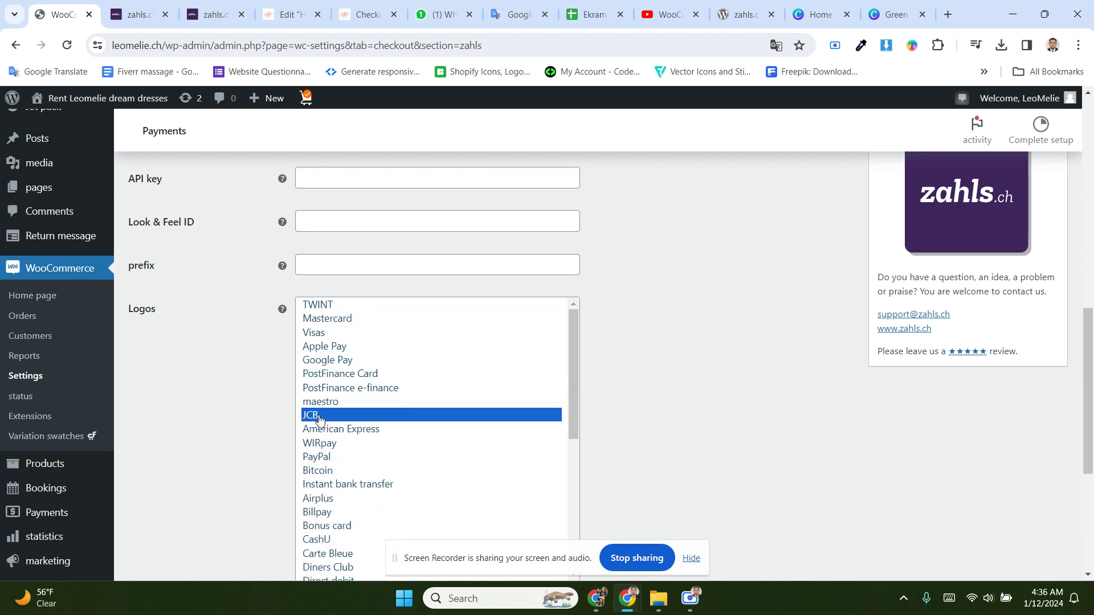
pyautogui.click(318, 307)
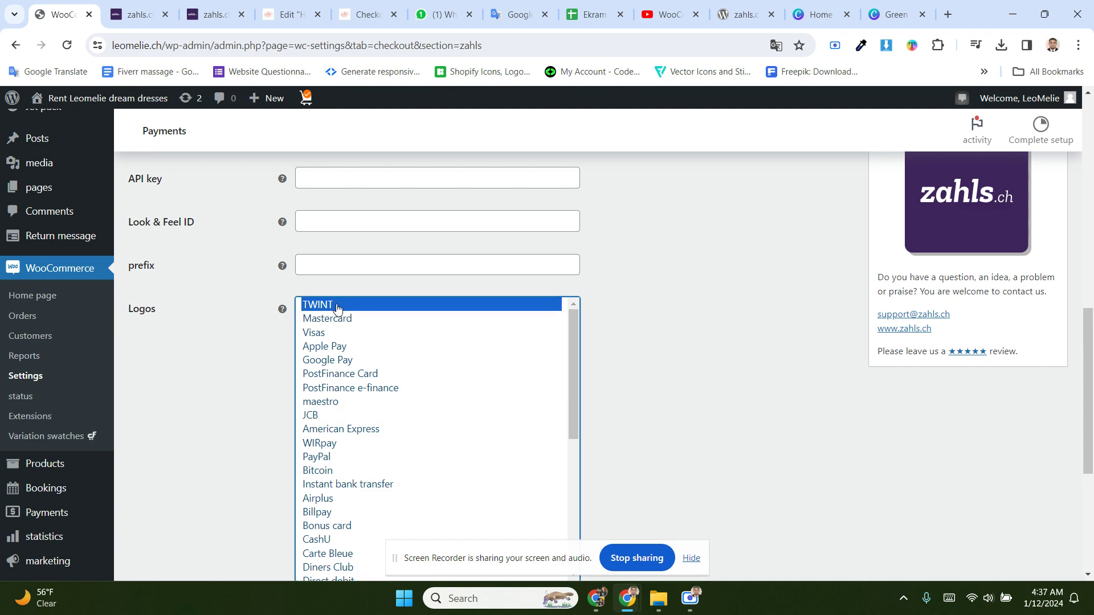
pyautogui.scroll(-8, 340, 368)
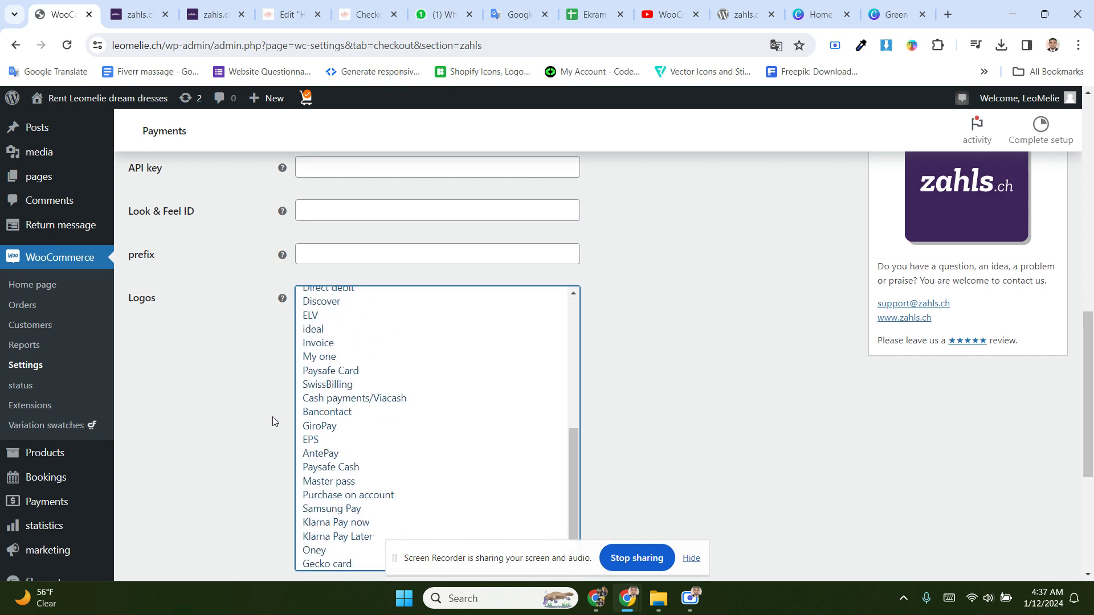
pyautogui.scroll(-4, 272, 416)
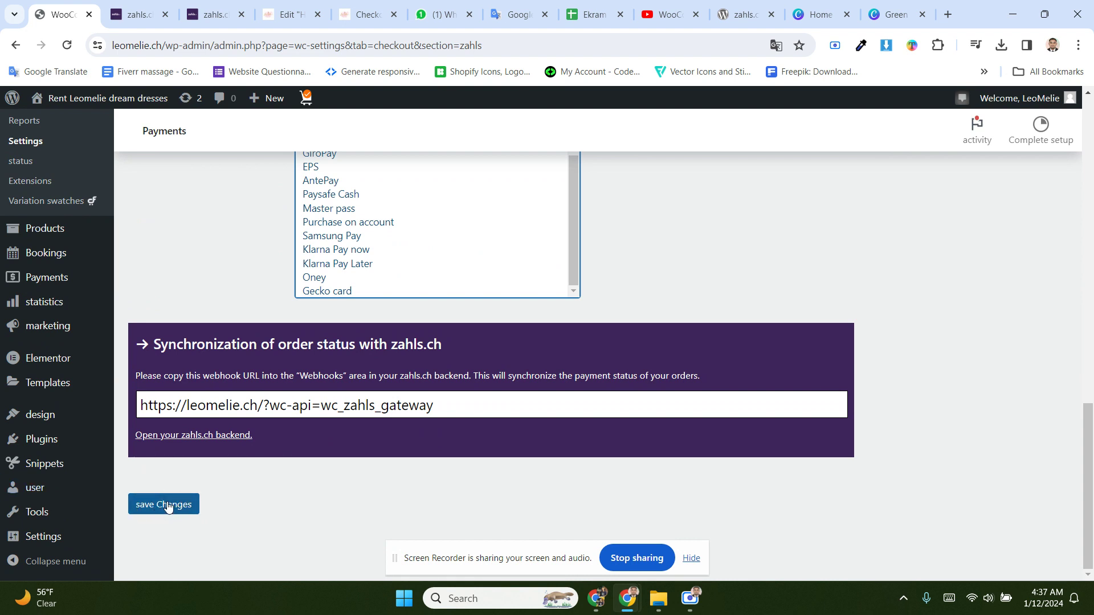
pyautogui.moveTo(683, 602)
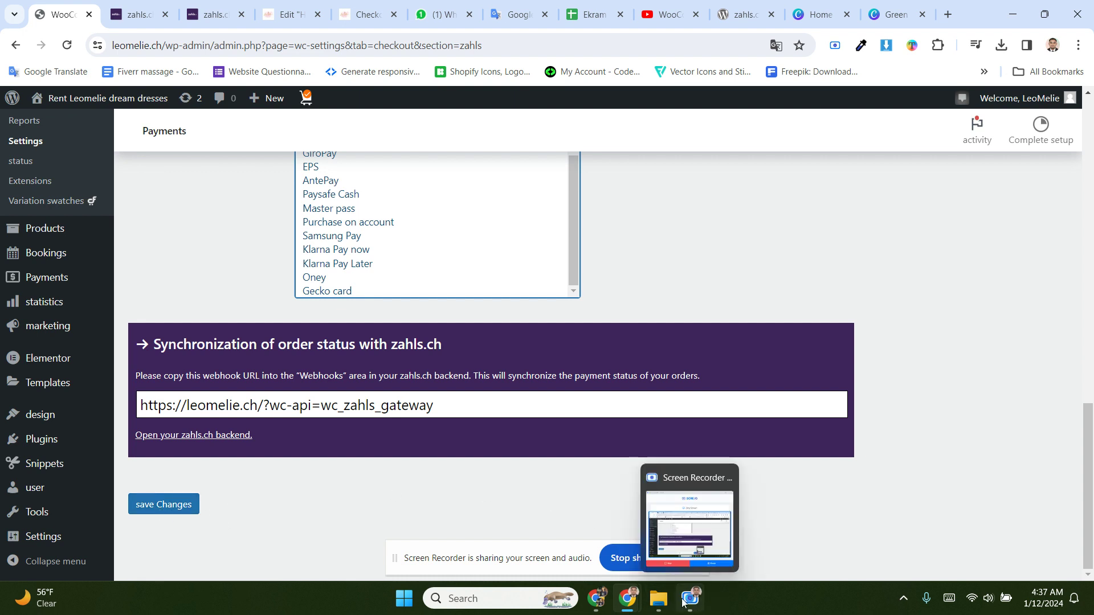